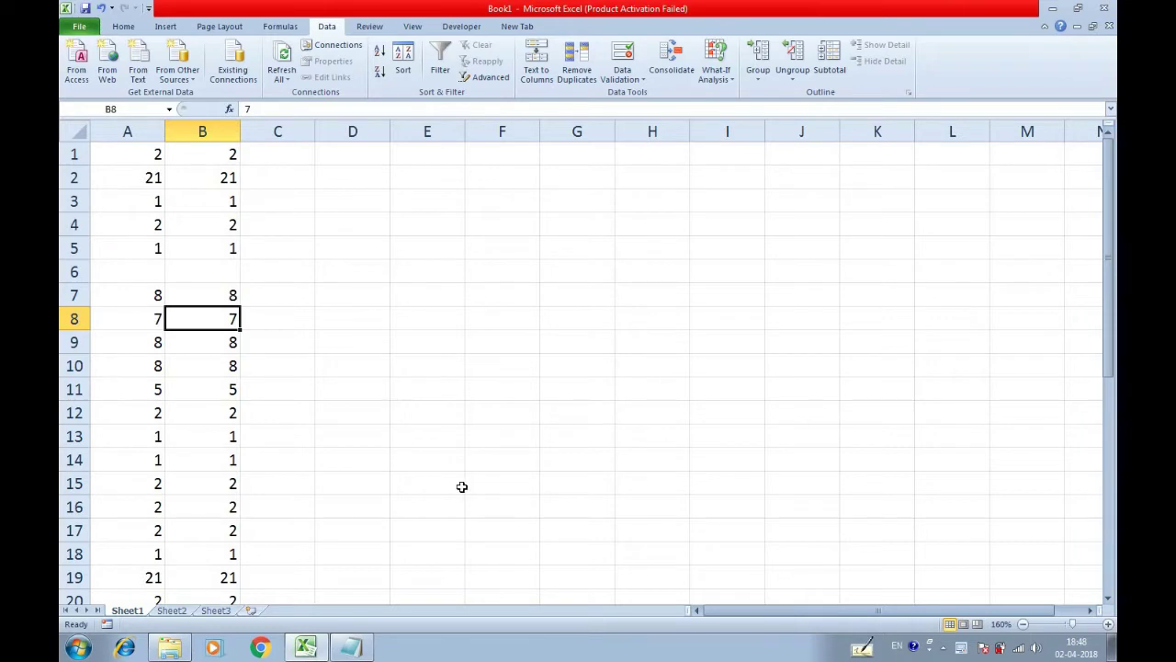
Step: Show the Home tab tools, then select empty cells A6 and F8
key(alt+h)
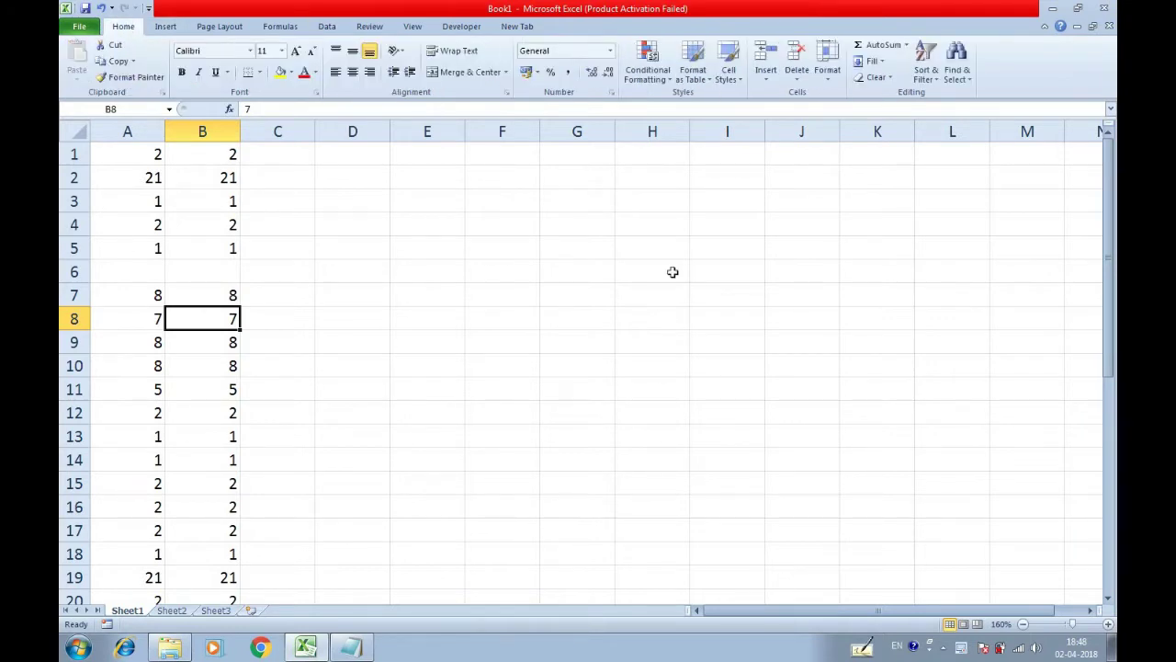
click(127, 272)
click(498, 309)
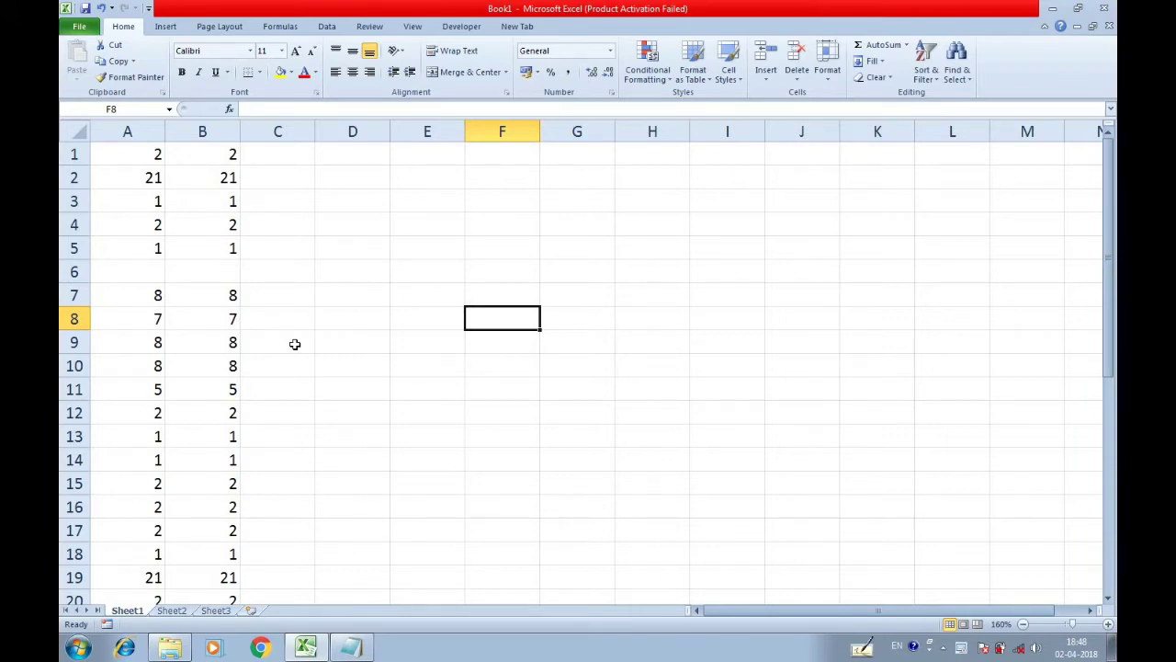
click(364, 311)
click(208, 274)
click(351, 294)
click(134, 273)
click(334, 320)
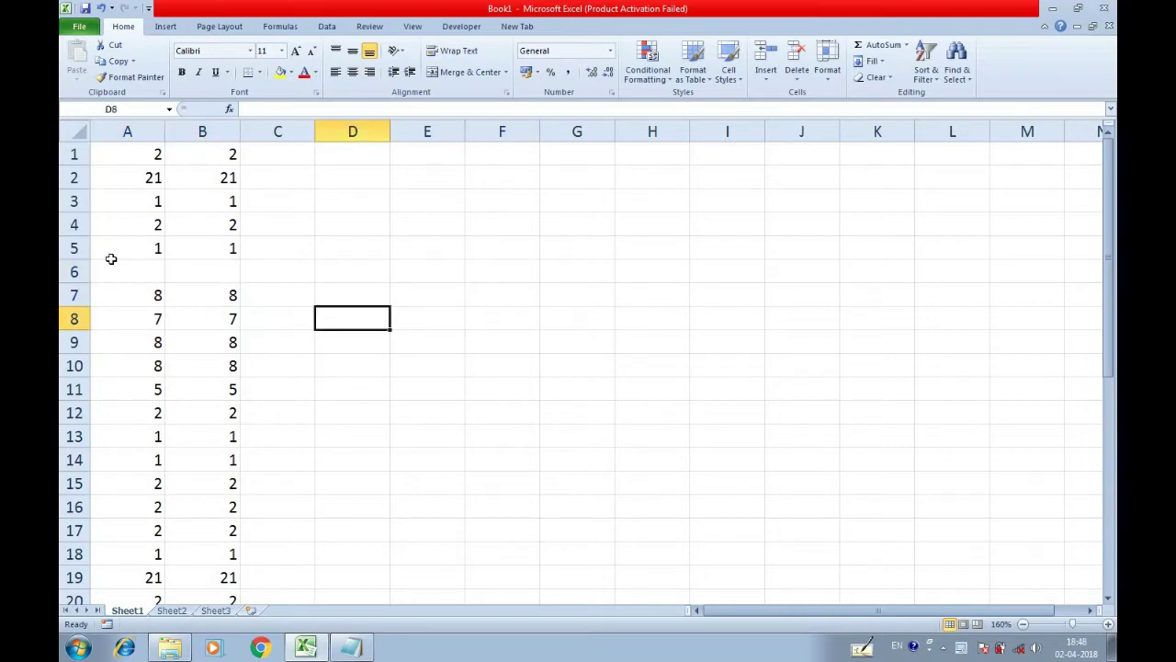
click(130, 273)
click(212, 272)
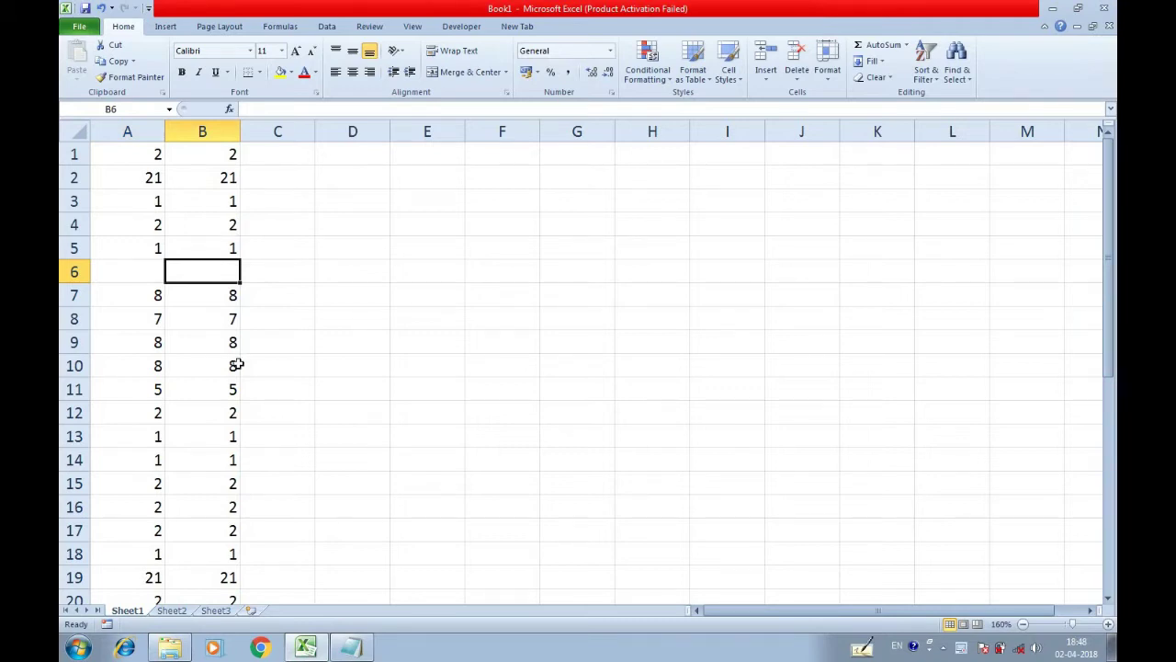
click(147, 265)
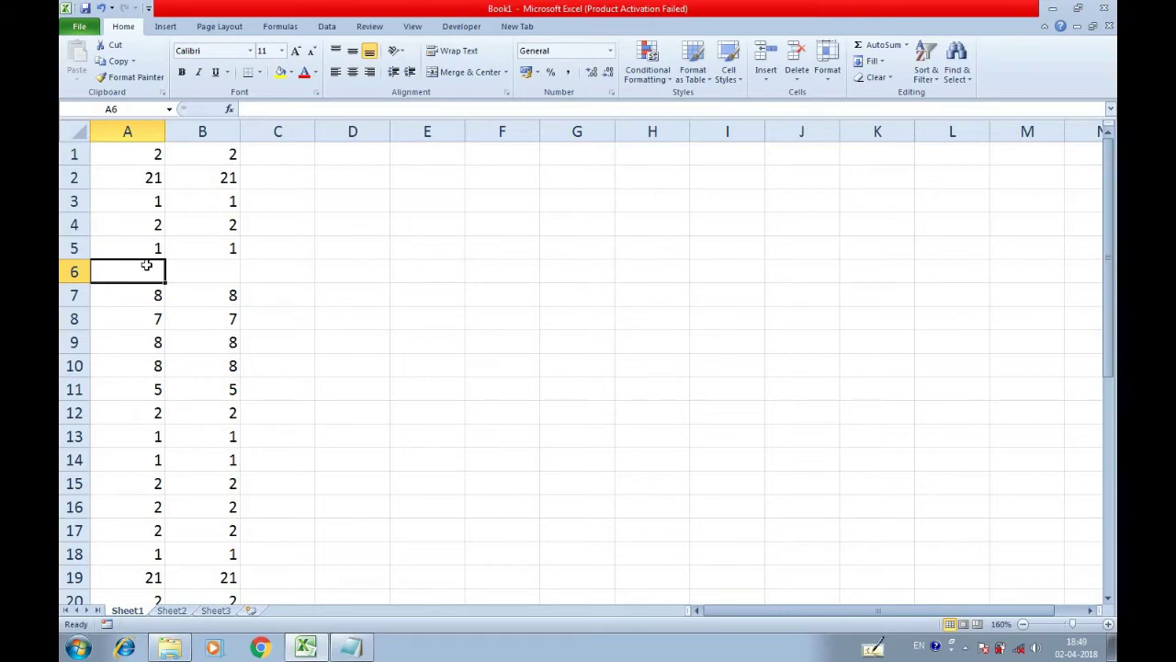
click(279, 375)
click(143, 271)
Step: Fill the blank row 6 with 2 in A6 and 6 in B6
click(175, 322)
click(157, 274)
text(3)
key(Return)
click(158, 273)
key(Right)
text(6)
key(Return)
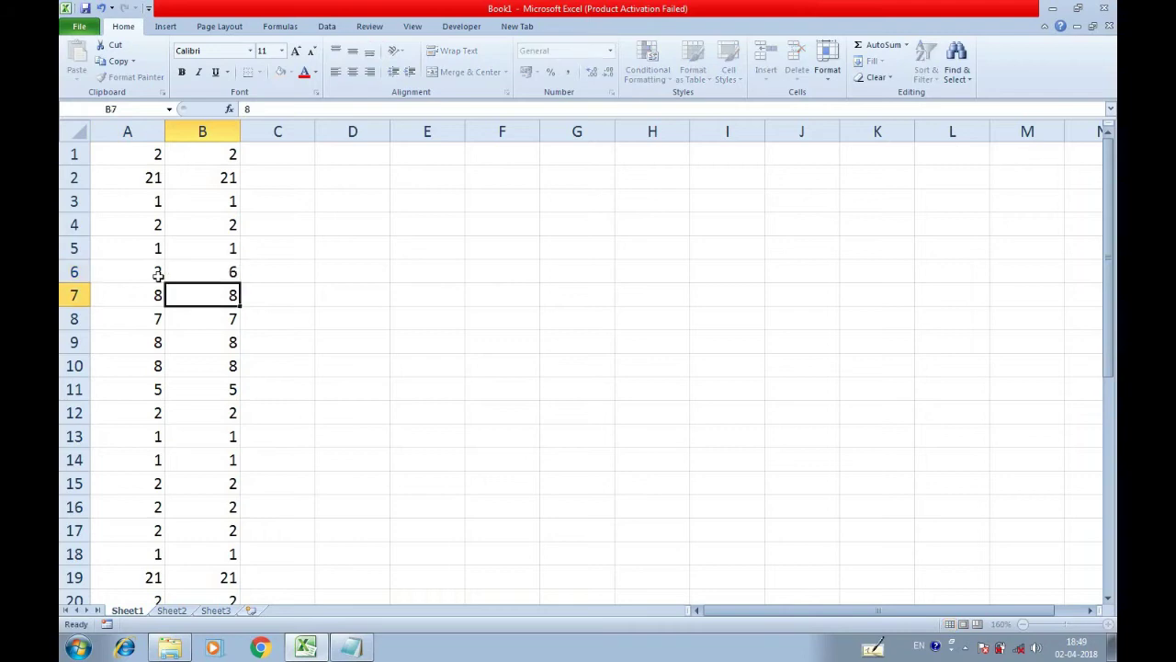
Step: Click through several empty cells, then select the whole of column A
click(357, 315)
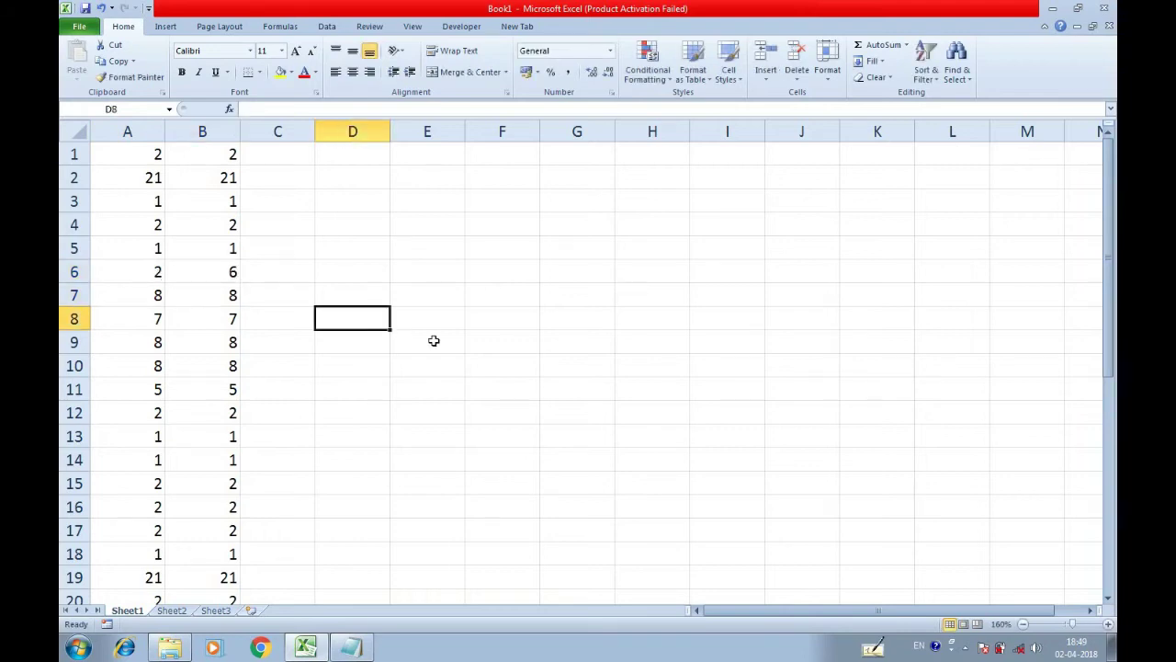
click(472, 287)
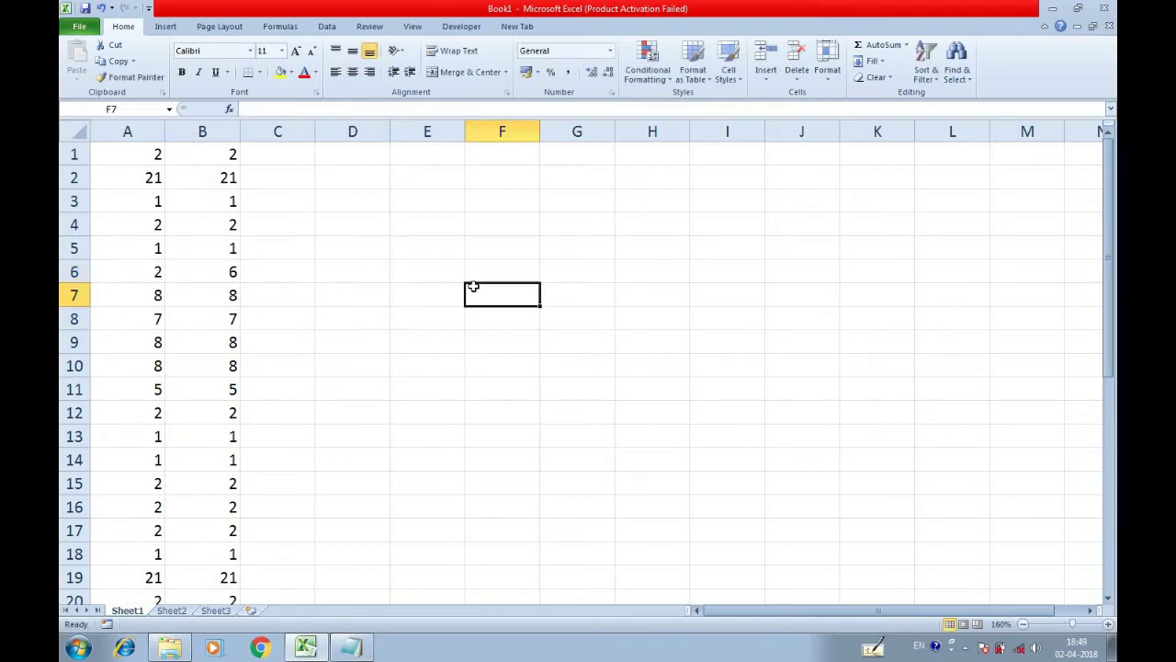
click(419, 240)
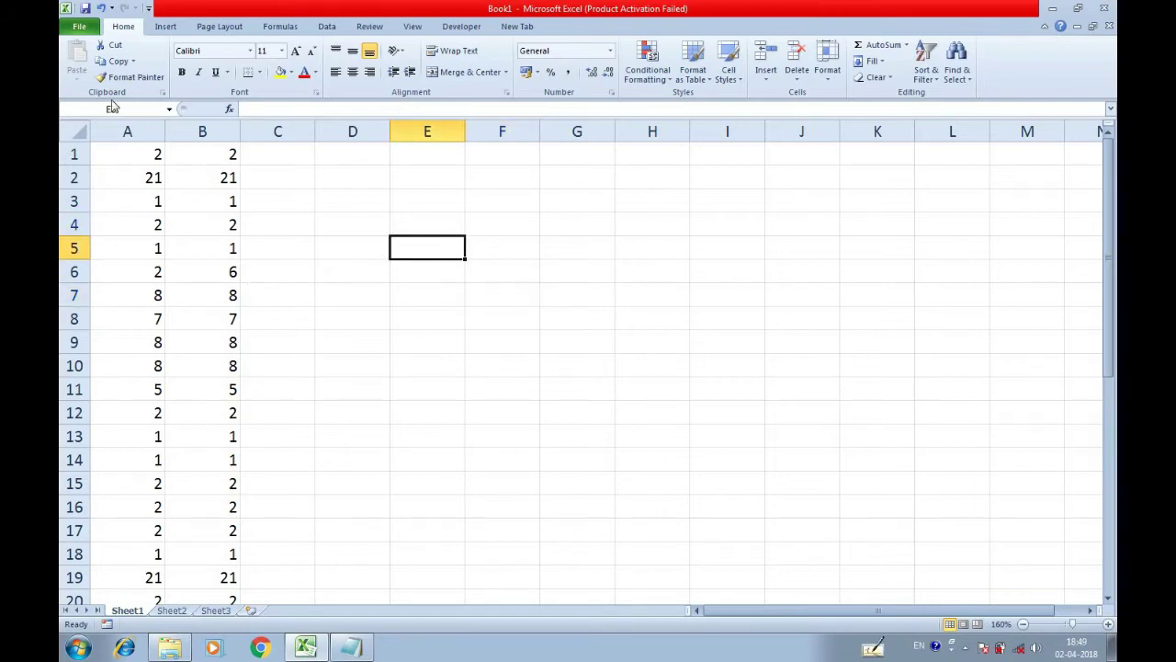
click(431, 275)
click(656, 407)
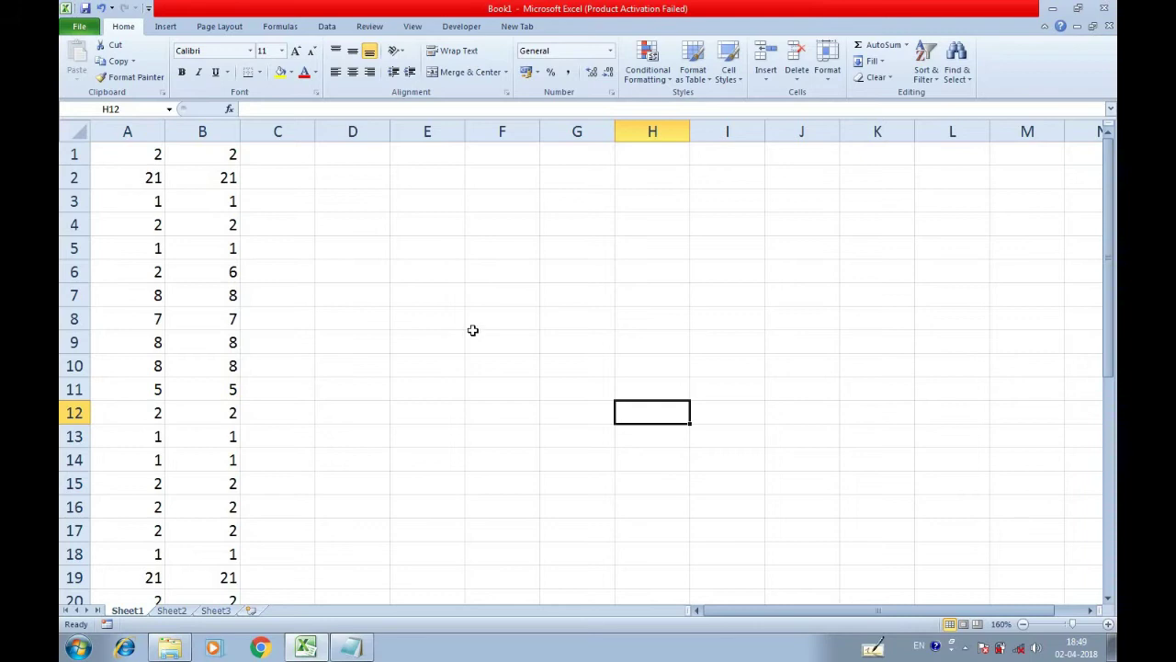
scroll(478, 326, up, 4)
click(543, 275)
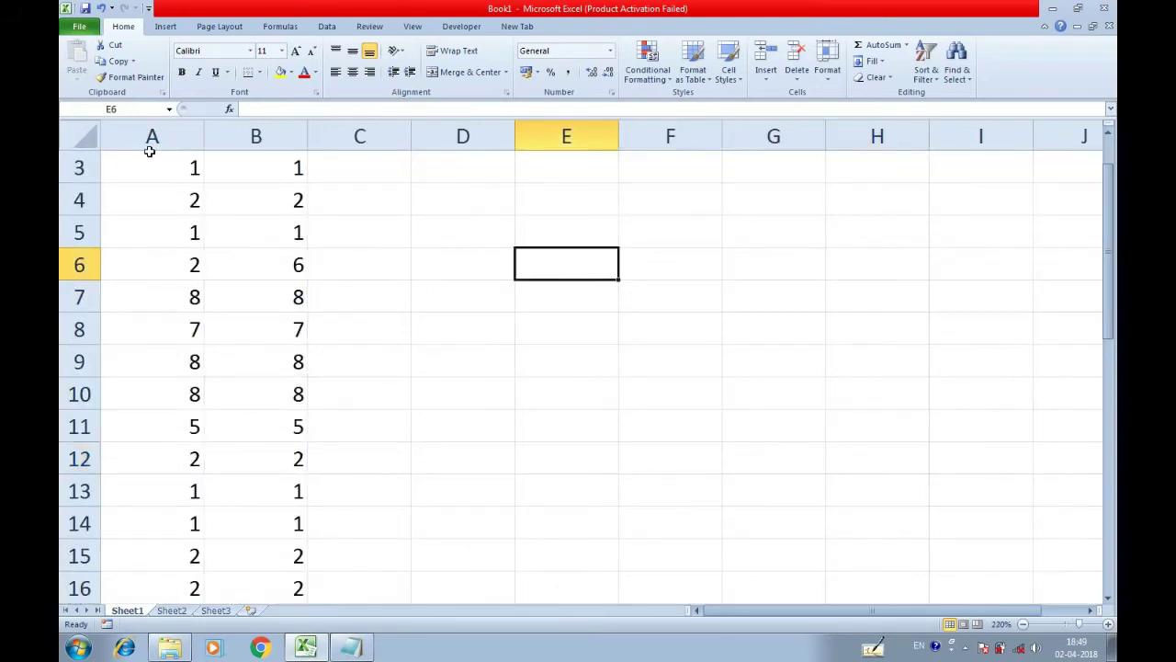
click(167, 127)
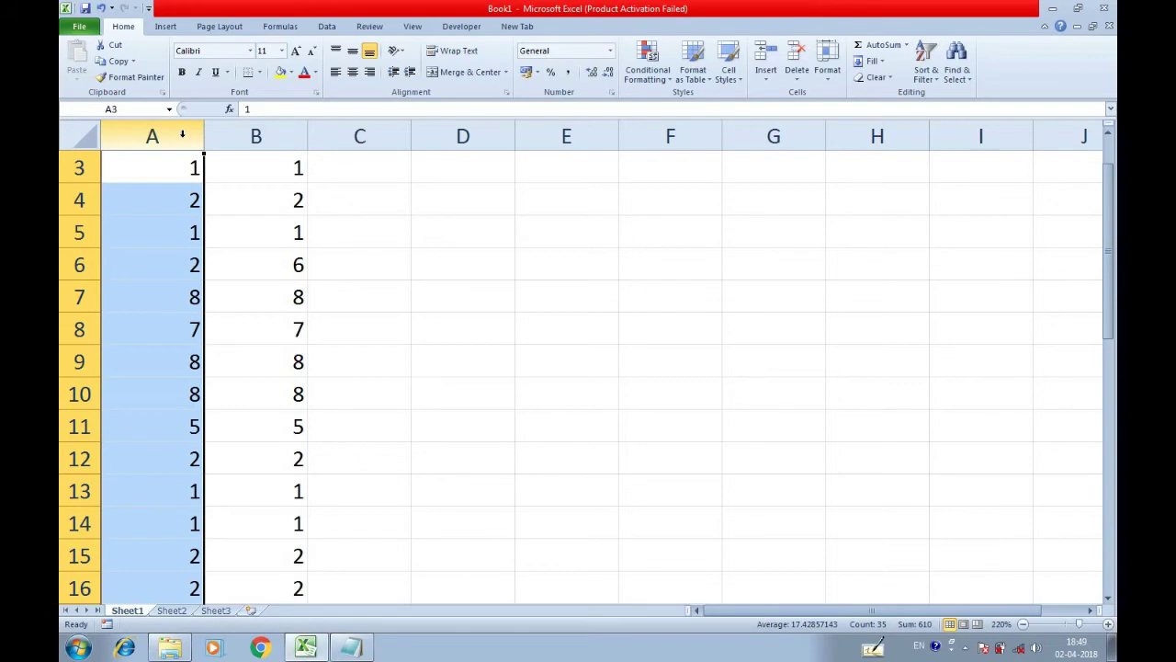
Step: Choose the Duplicate Values highlight rule from Home's Conditional Formatting for column A
click(166, 28)
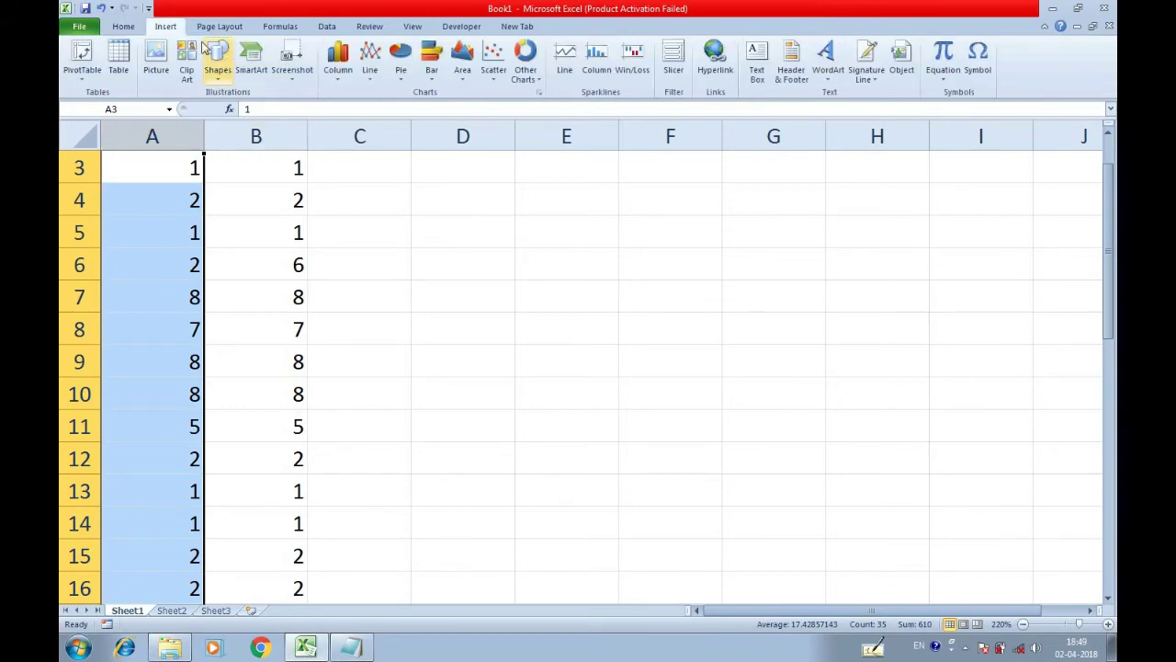
click(123, 27)
click(636, 78)
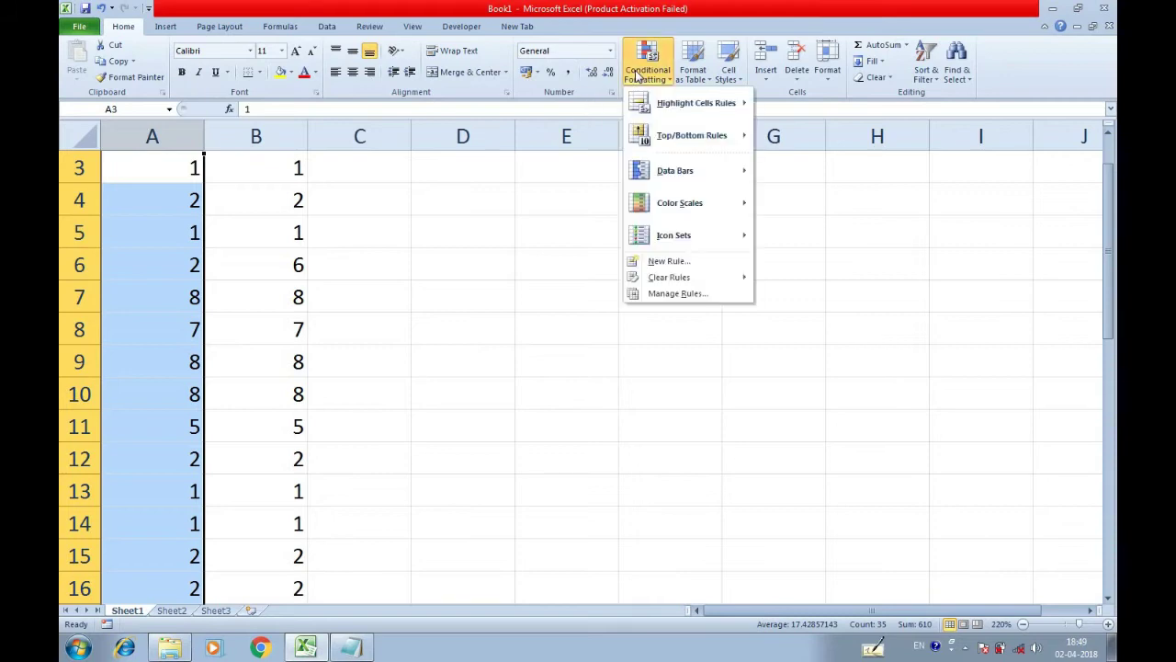
mouse_move(685, 103)
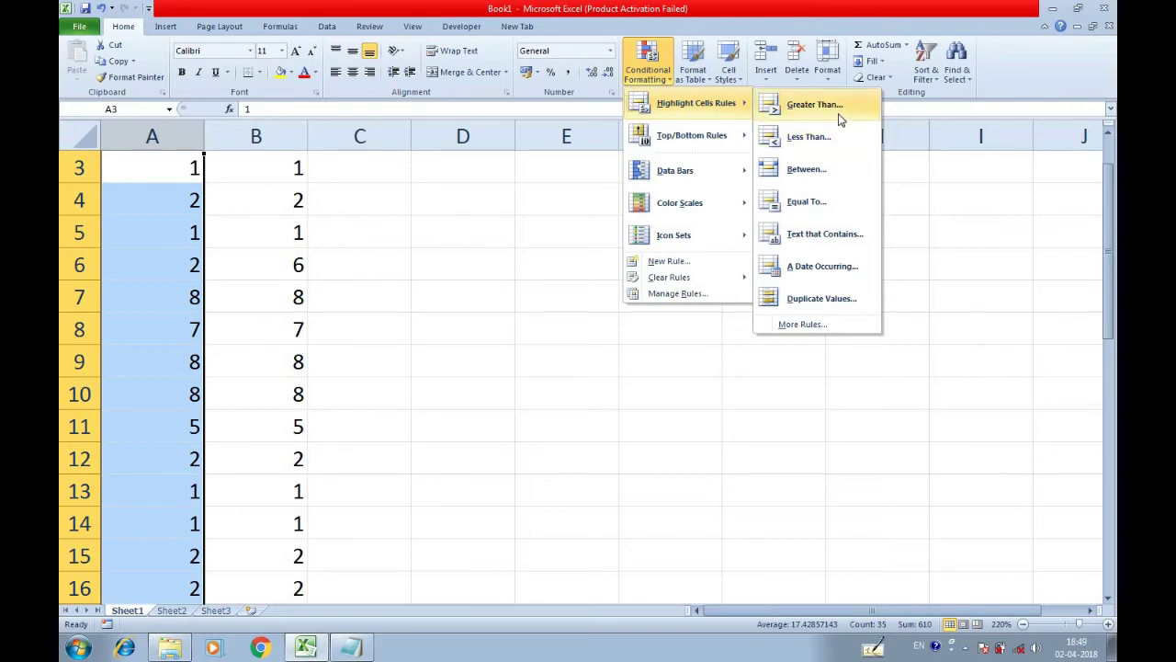
click(795, 298)
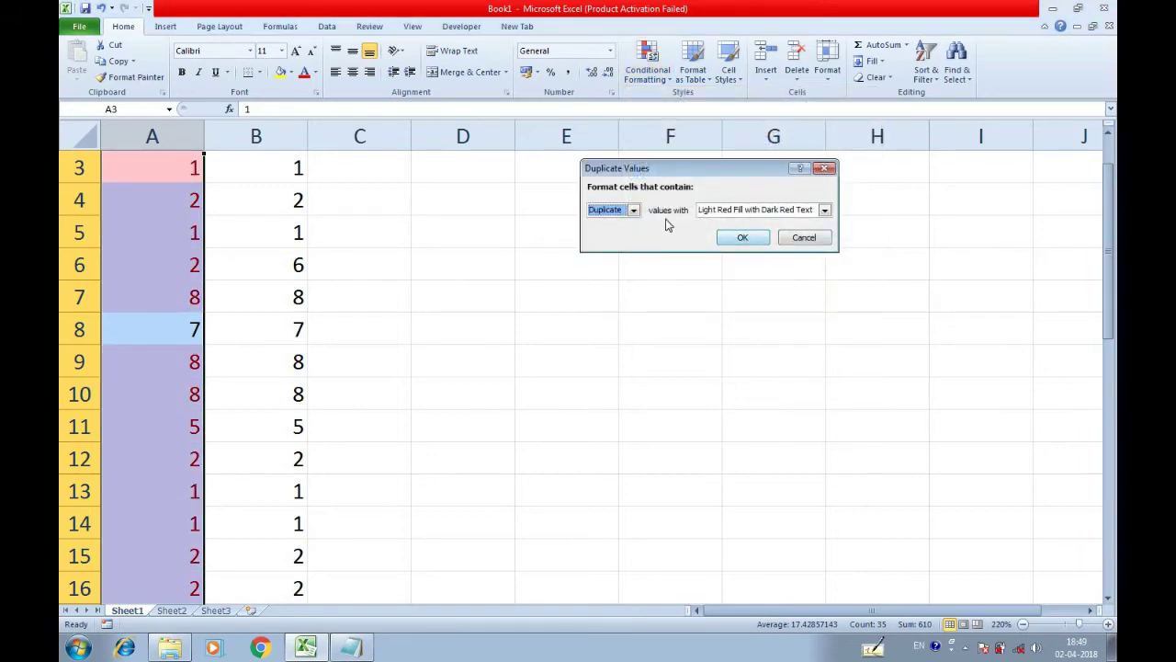
Step: Apply light red duplicate highlighting to column A and scroll through the shaded results
click(732, 240)
drag(363, 280, 363, 296)
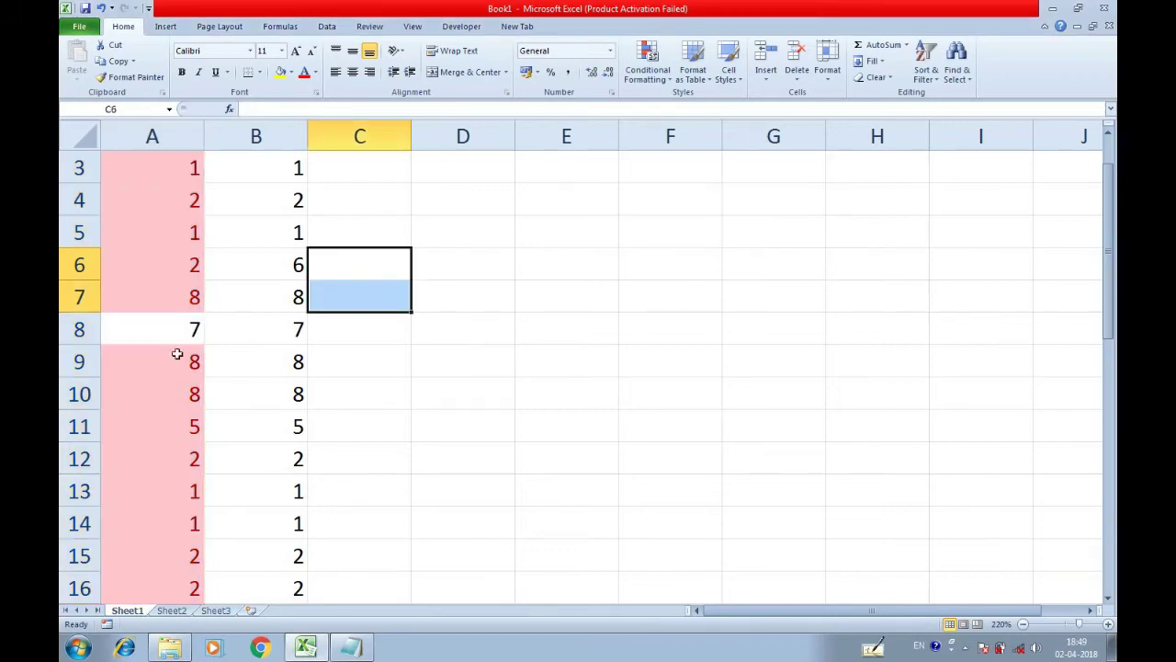
scroll(175, 368, down, 3)
scroll(165, 386, up, 4)
drag(163, 181, 166, 551)
click(165, 525)
scroll(184, 522, down, 4)
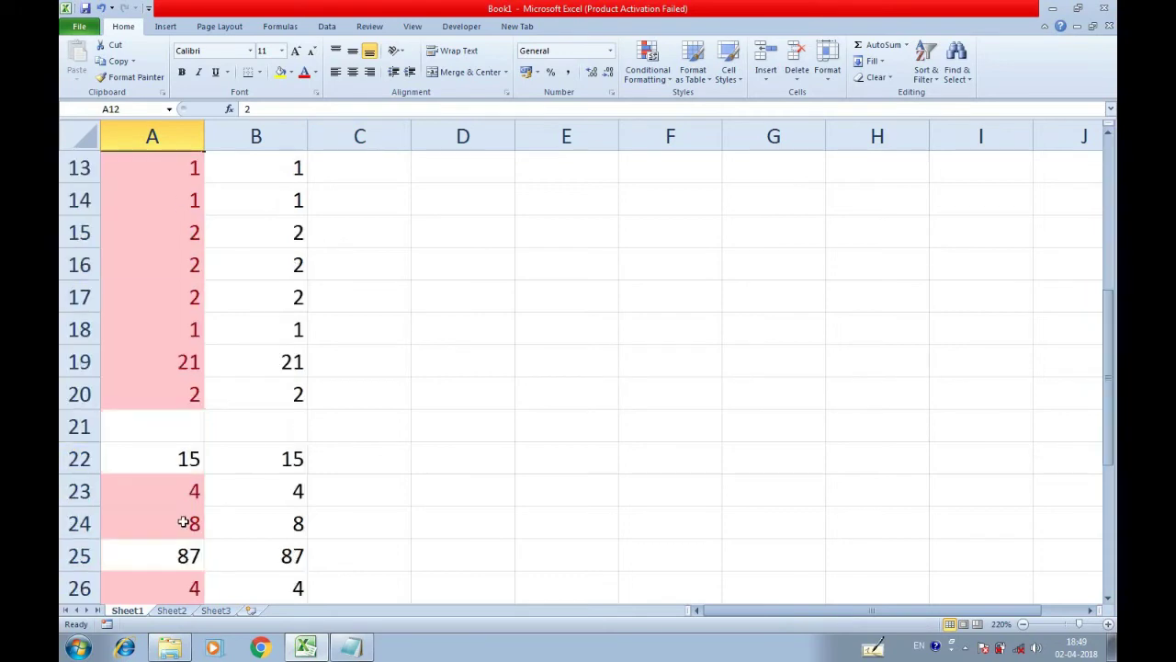
scroll(183, 521, down, 6)
scroll(166, 368, up, 9)
scroll(166, 340, up, 1)
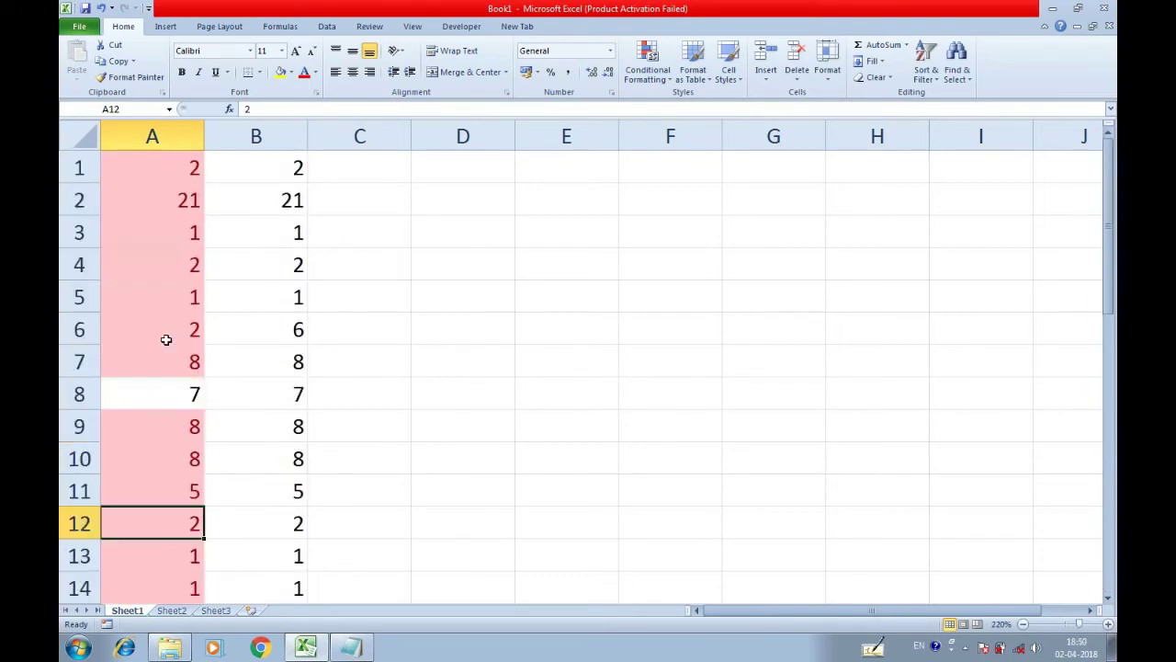
Step: Select the entire column A, clearing the trial row selection
click(169, 156)
click(154, 243)
click(185, 132)
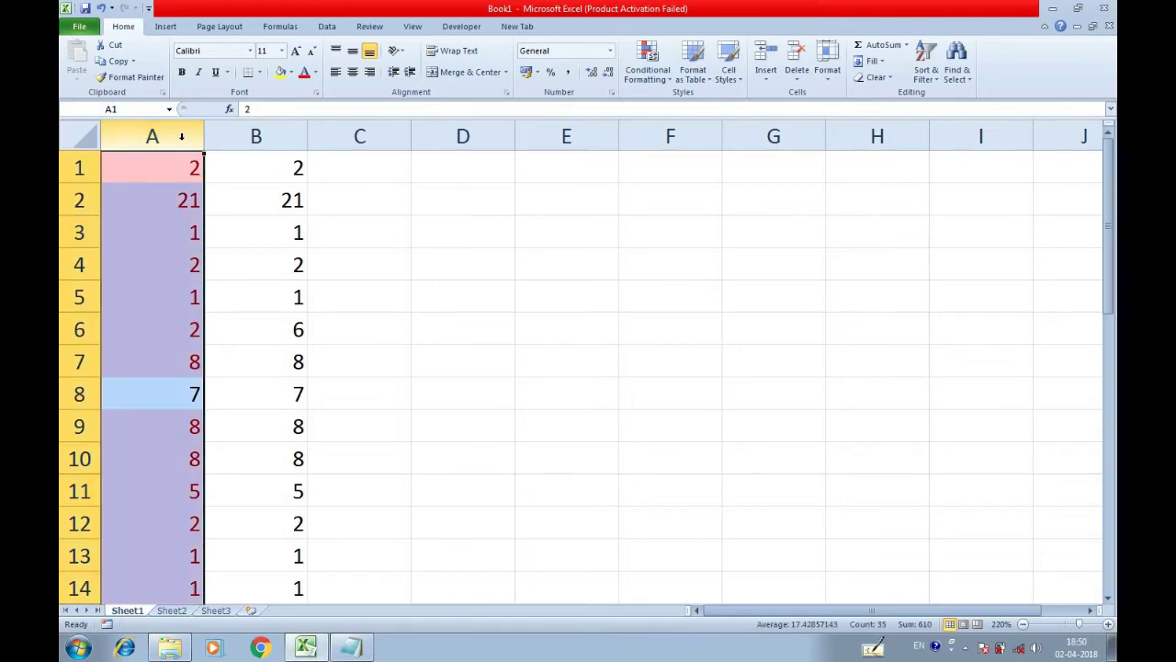
click(531, 317)
drag(81, 170, 79, 329)
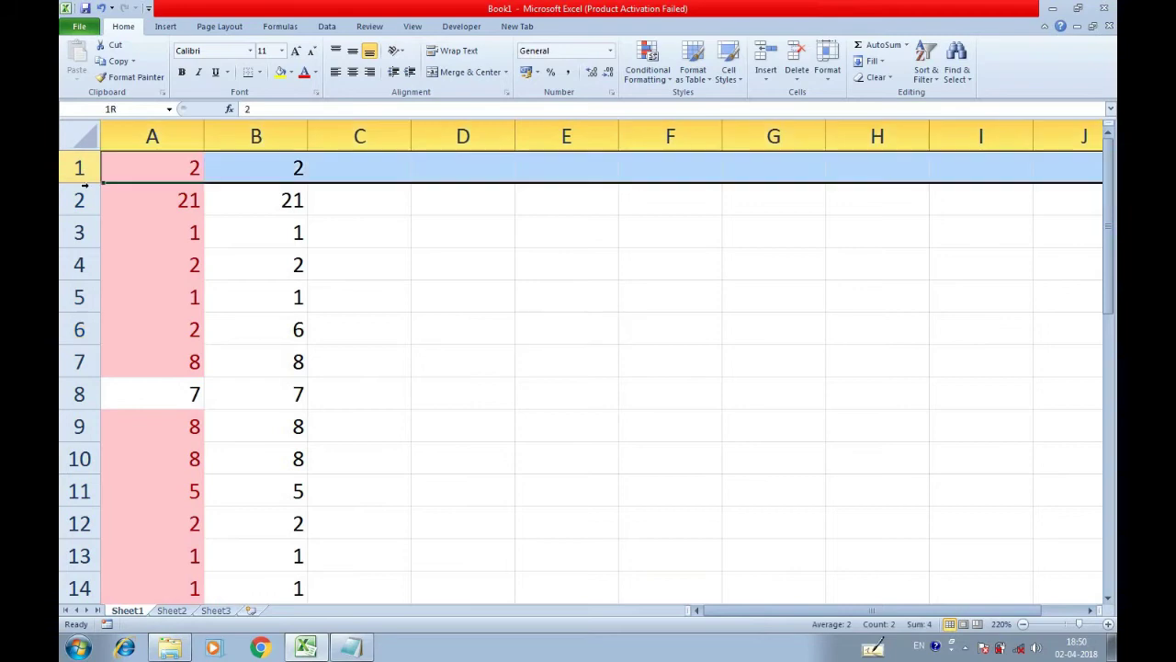
click(551, 424)
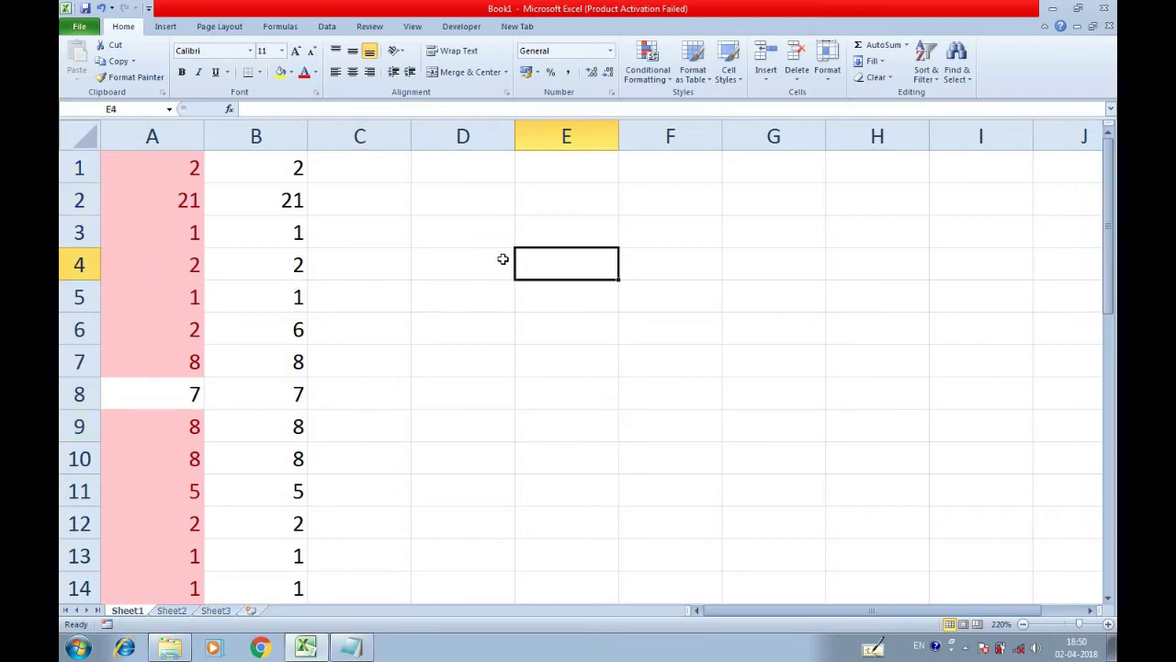
click(183, 127)
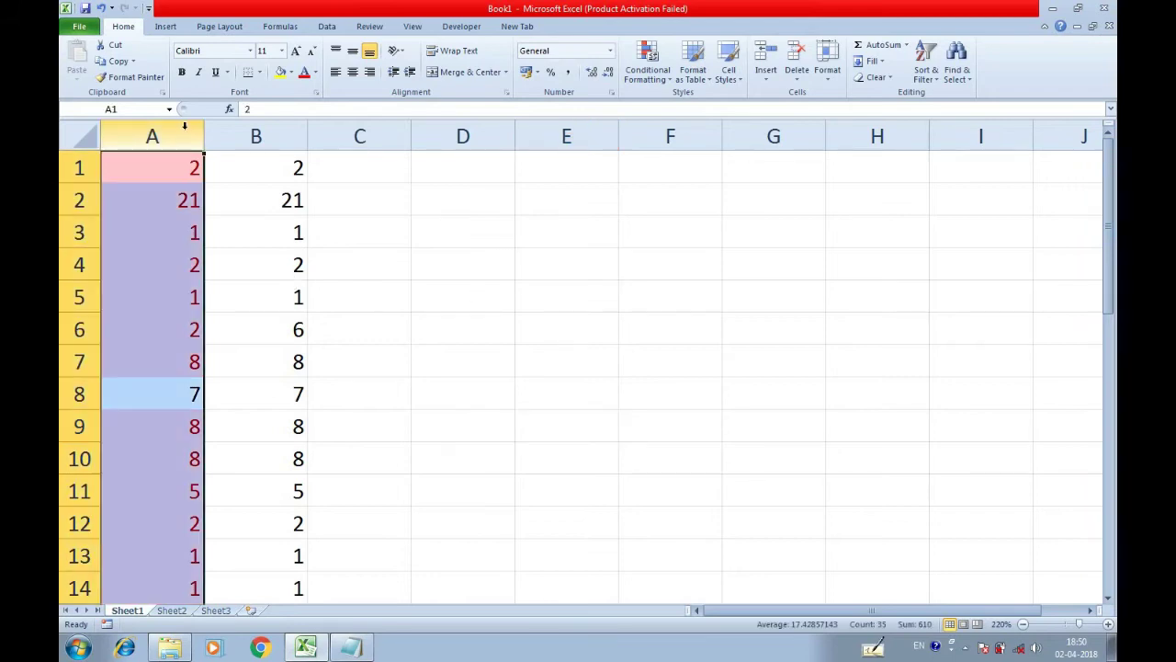
Step: Reselect column A and launch Remove Duplicates from the Data tab
click(666, 358)
click(166, 131)
click(224, 25)
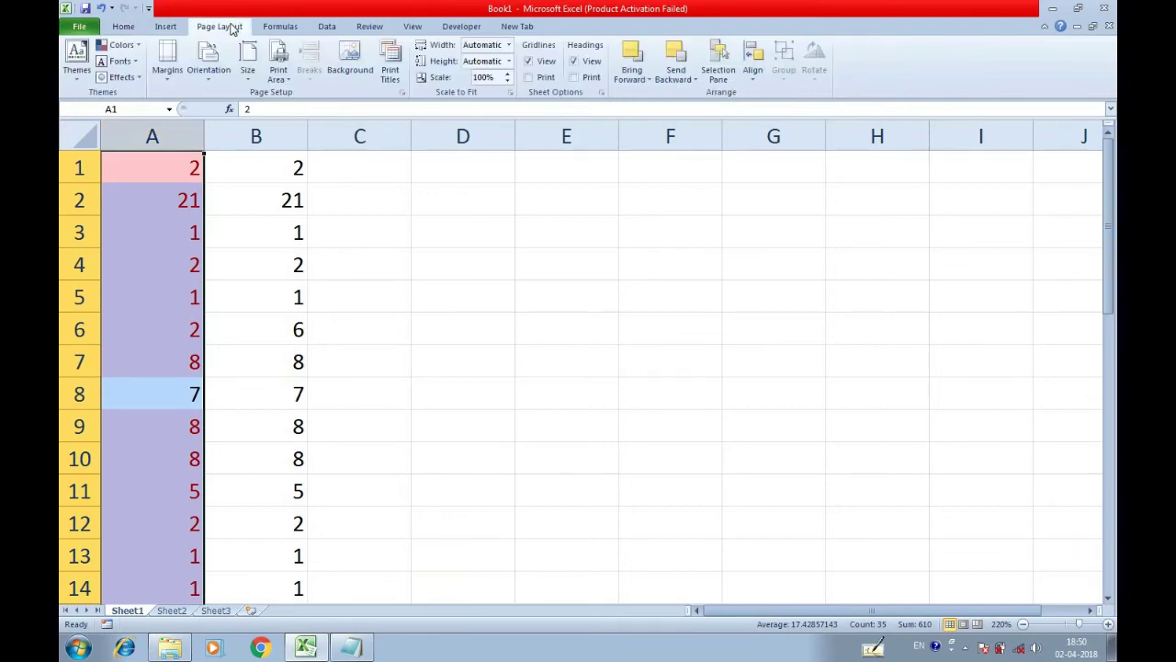
click(327, 25)
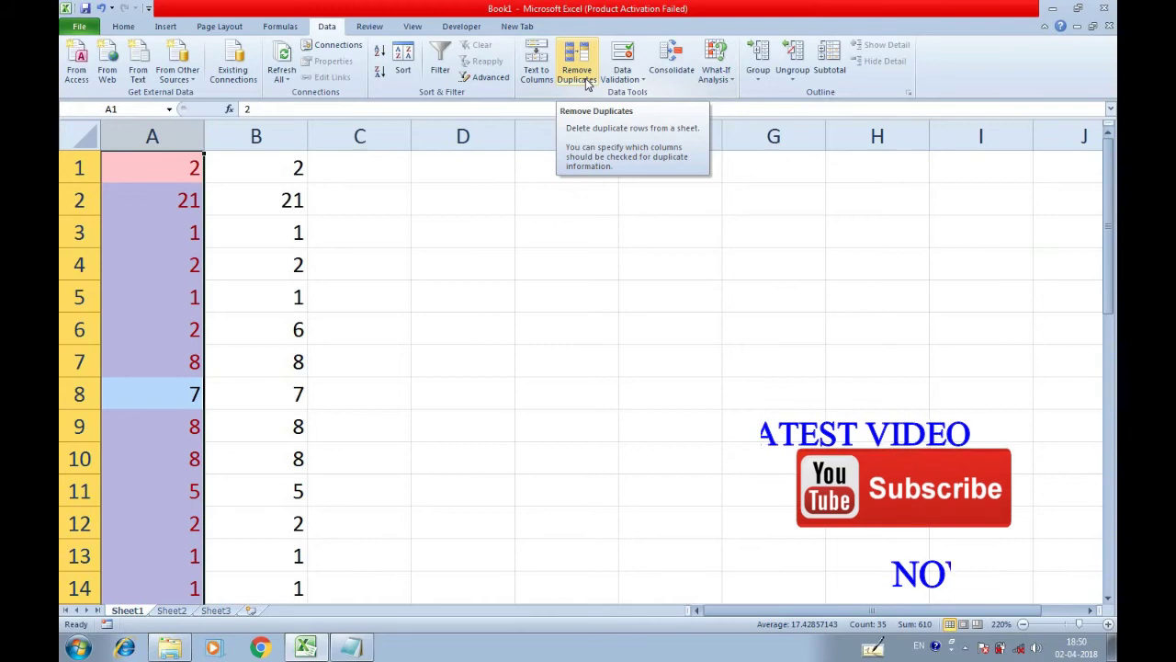
click(587, 85)
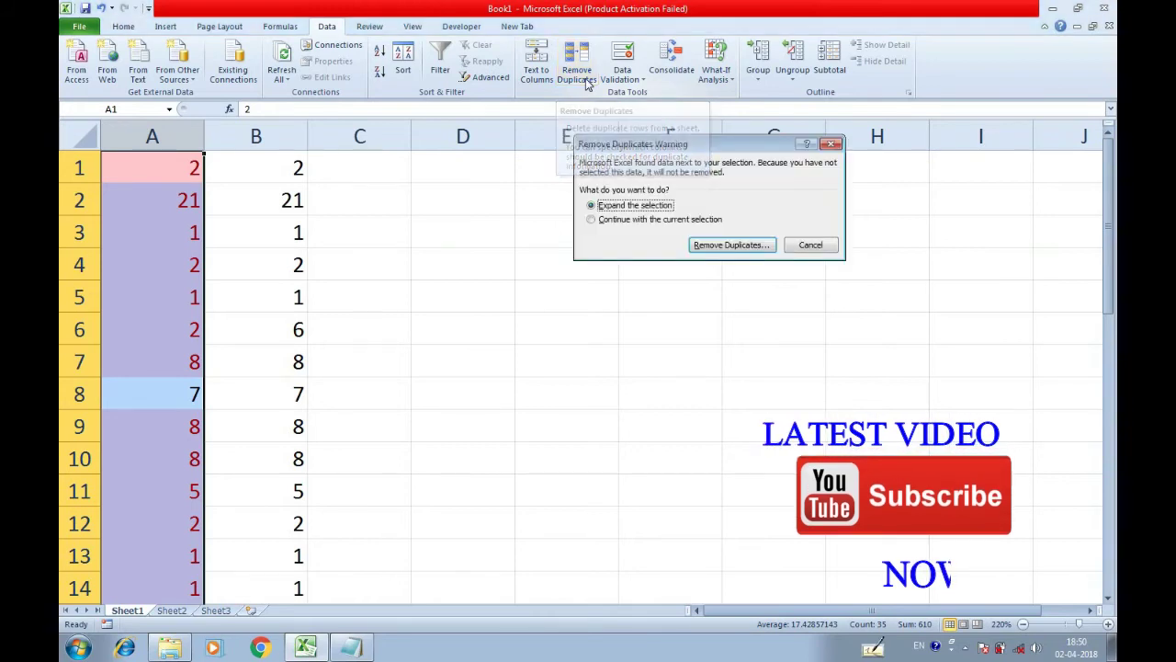
Step: Expand the selection, remove duplicates by column A only, and accept the 22-removed summary
click(735, 243)
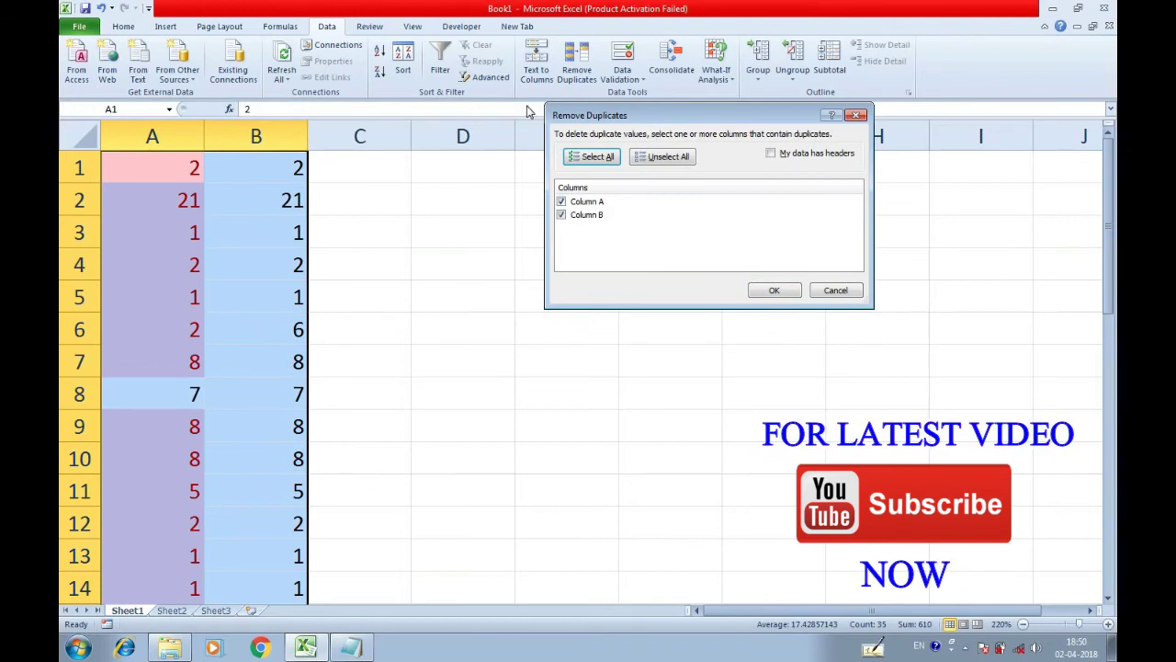
click(562, 215)
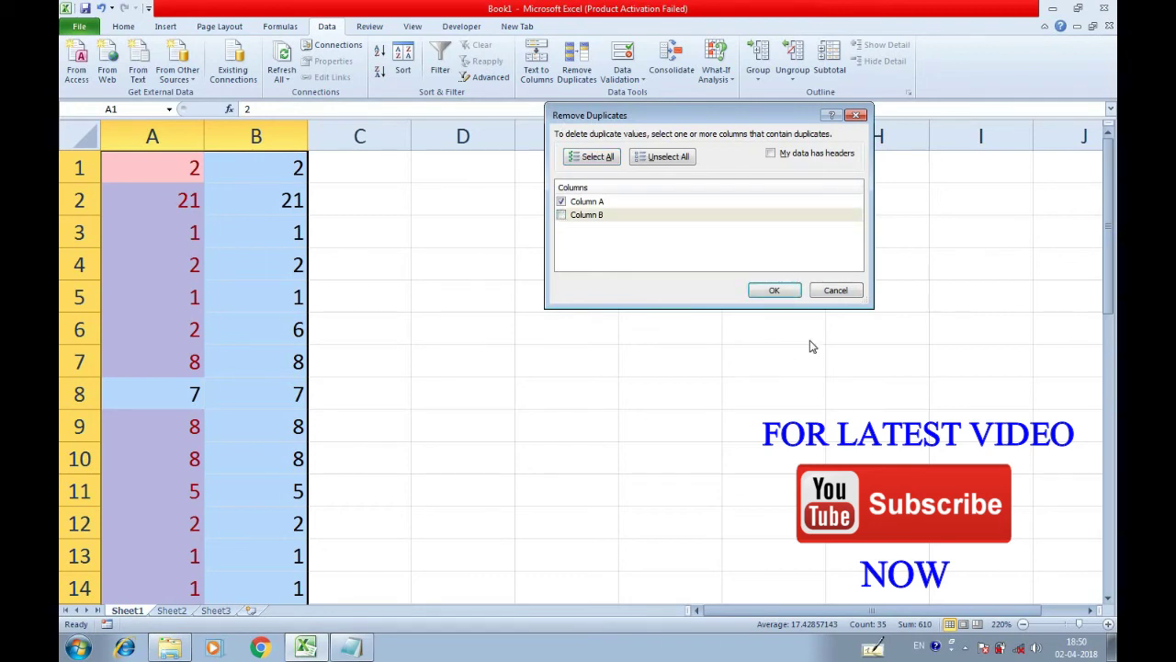
click(774, 290)
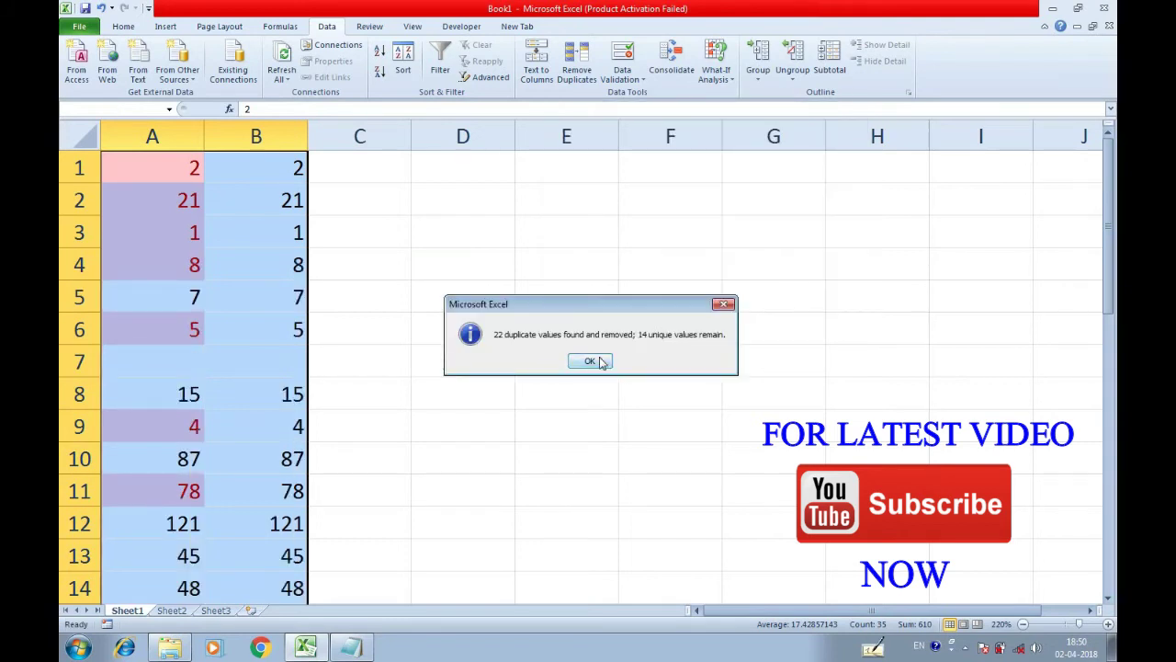
click(590, 361)
Step: Select column A again and browse through the ribbon tabs
click(587, 361)
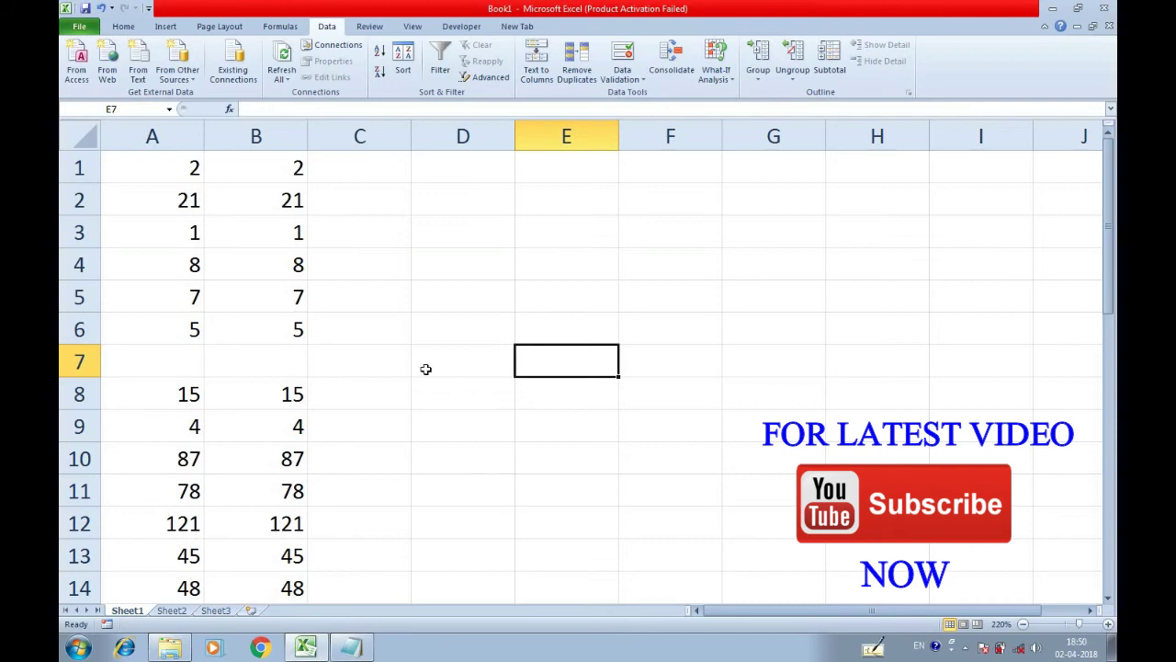
scroll(165, 355, down, 3)
scroll(162, 355, up, 3)
scroll(166, 353, down, 5)
scroll(166, 353, up, 5)
click(184, 141)
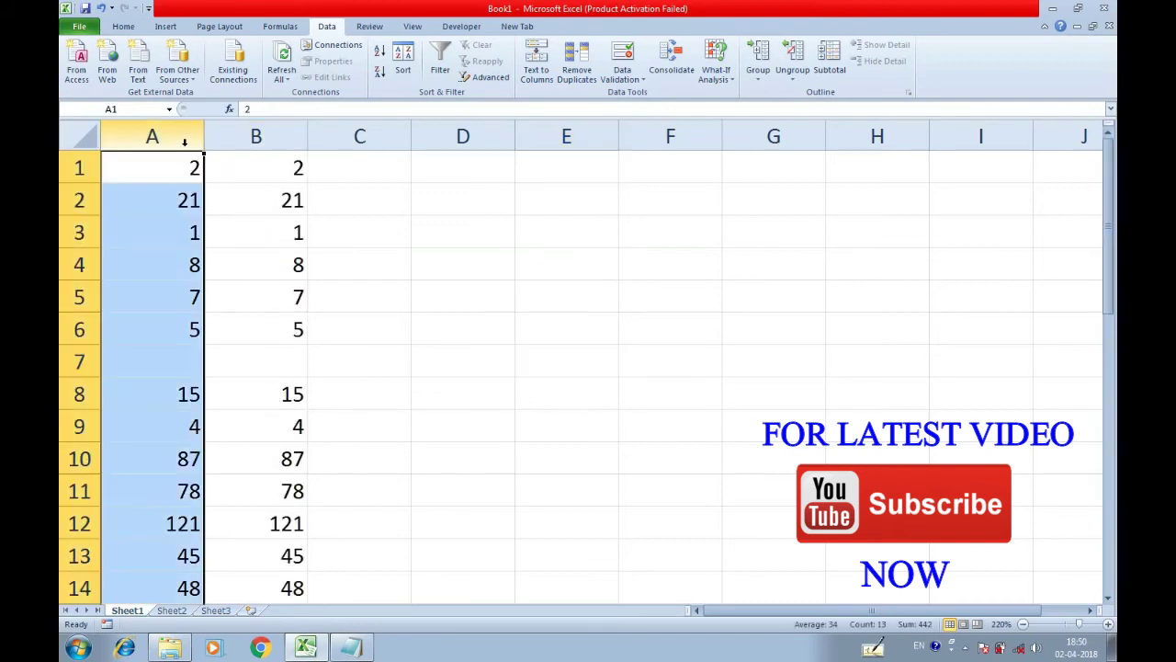
click(123, 23)
click(166, 26)
click(210, 26)
click(280, 26)
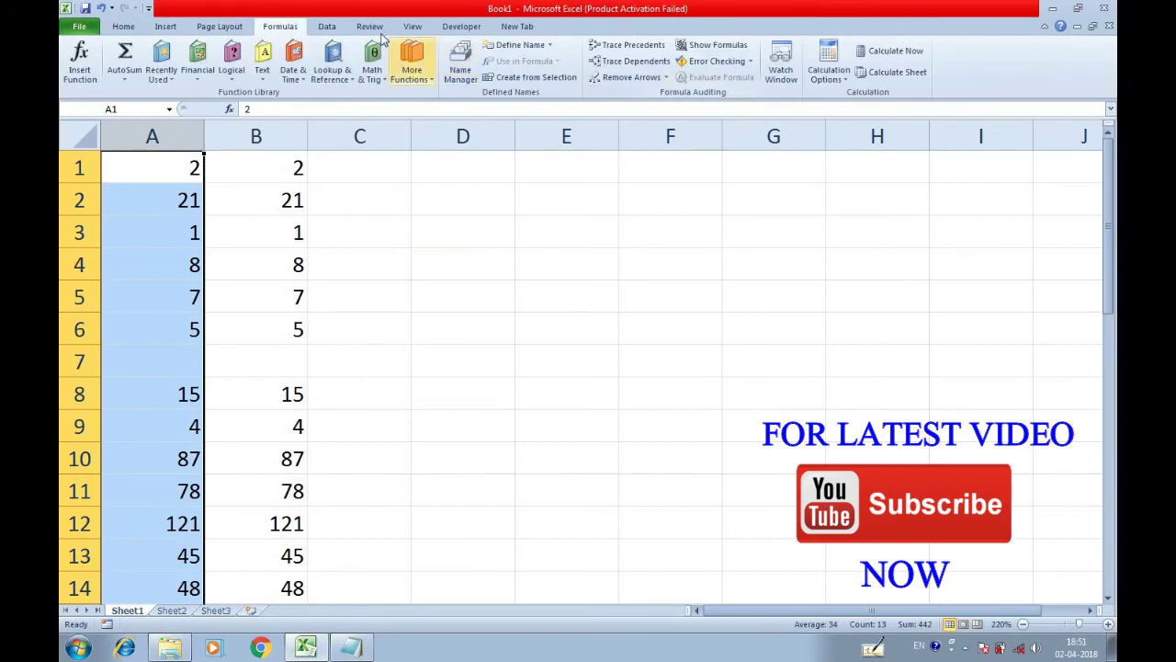
click(327, 26)
Step: Reapply the Duplicate Values highlight rule to column A from the Home tab
click(282, 27)
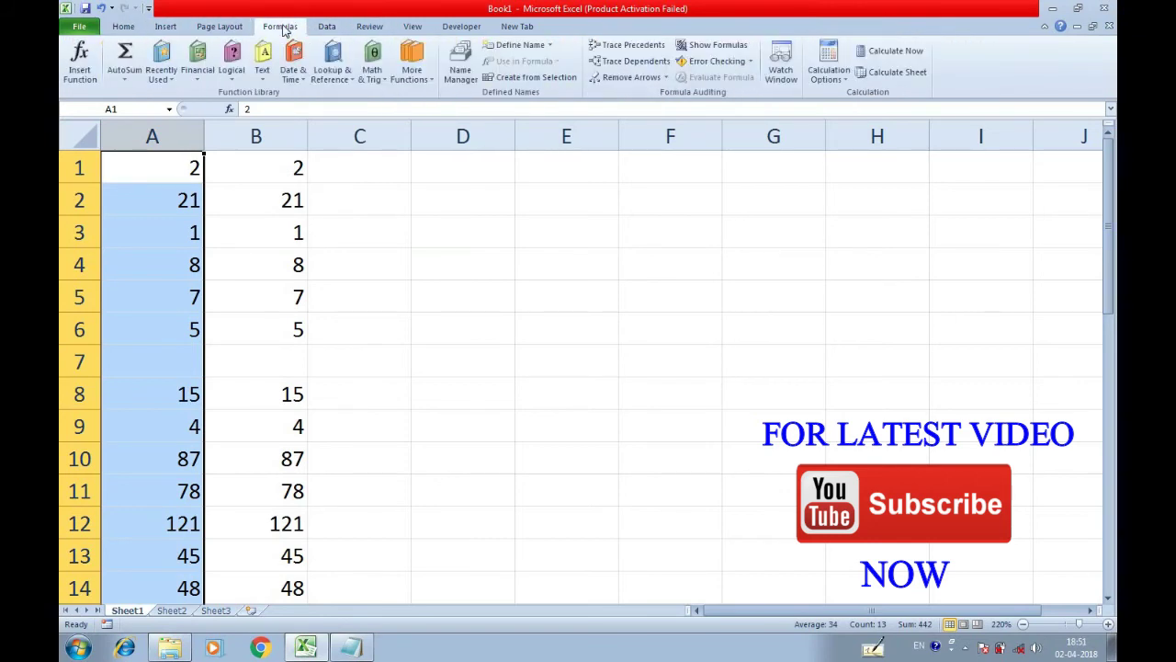
click(220, 27)
click(167, 27)
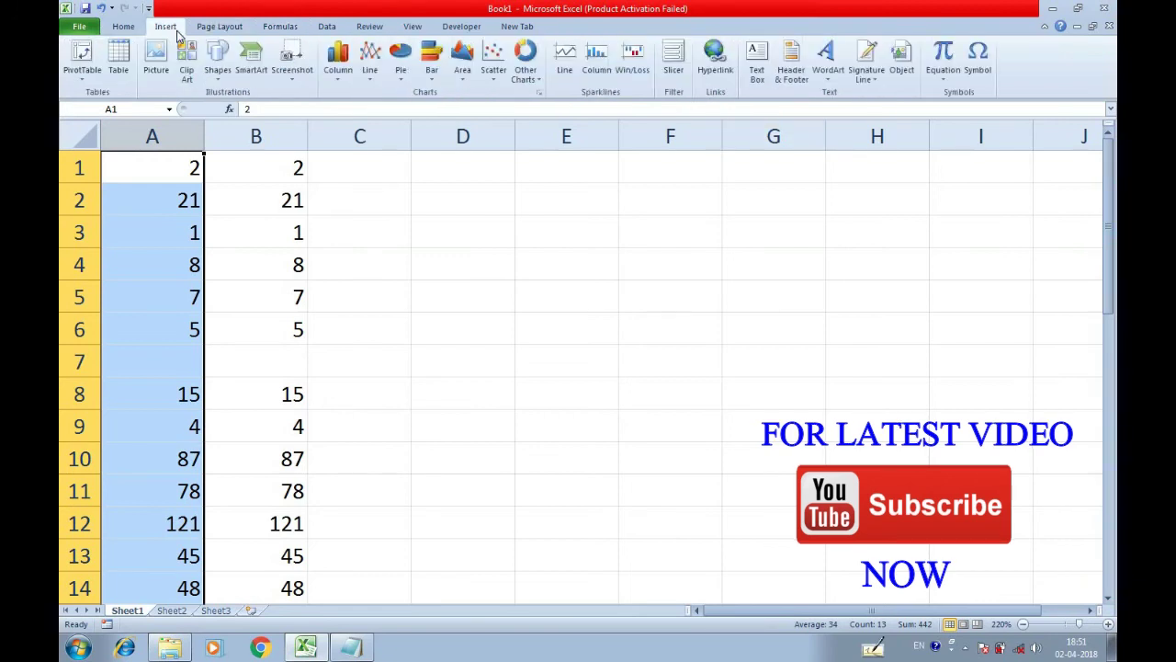
click(123, 26)
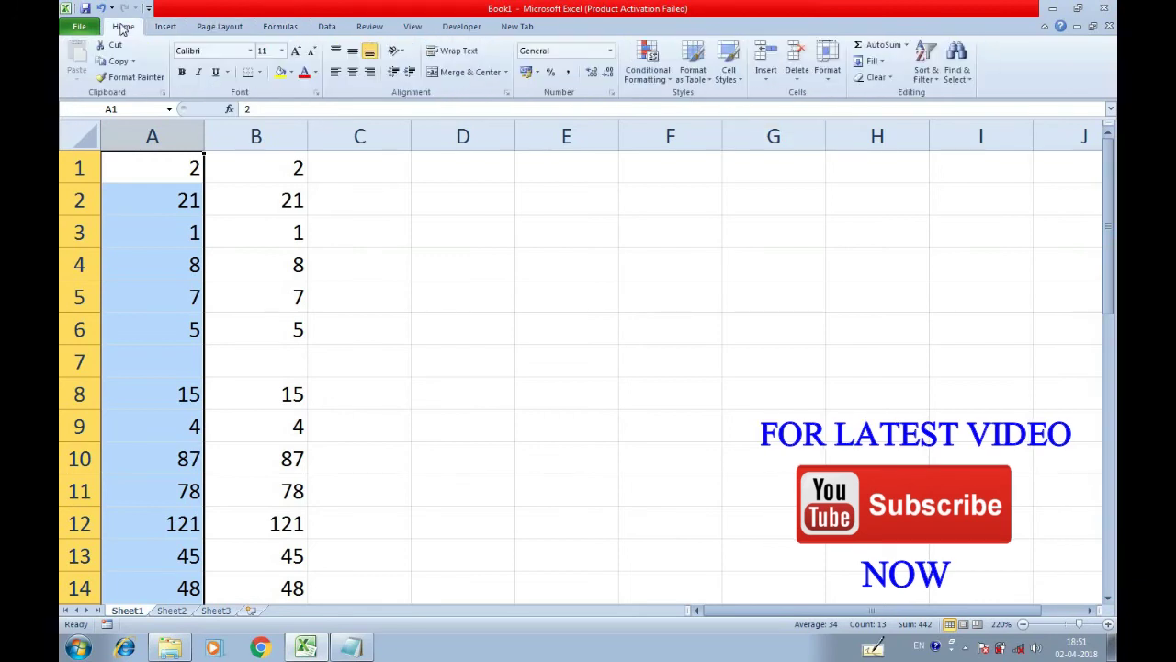
click(667, 83)
click(824, 298)
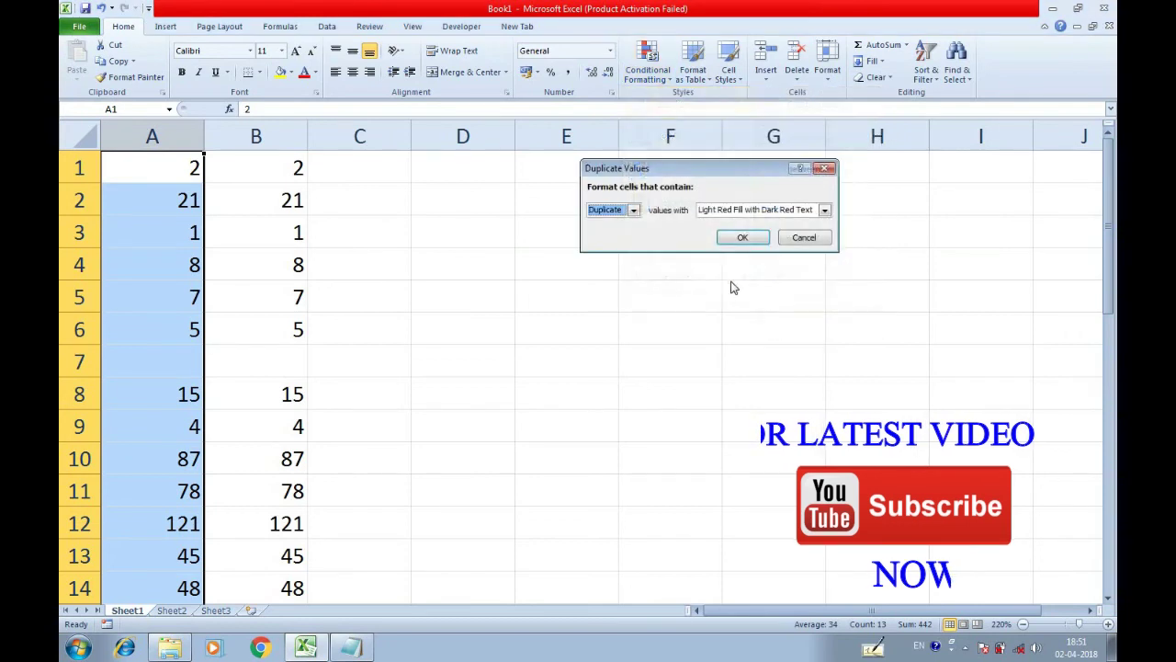
click(743, 236)
click(460, 360)
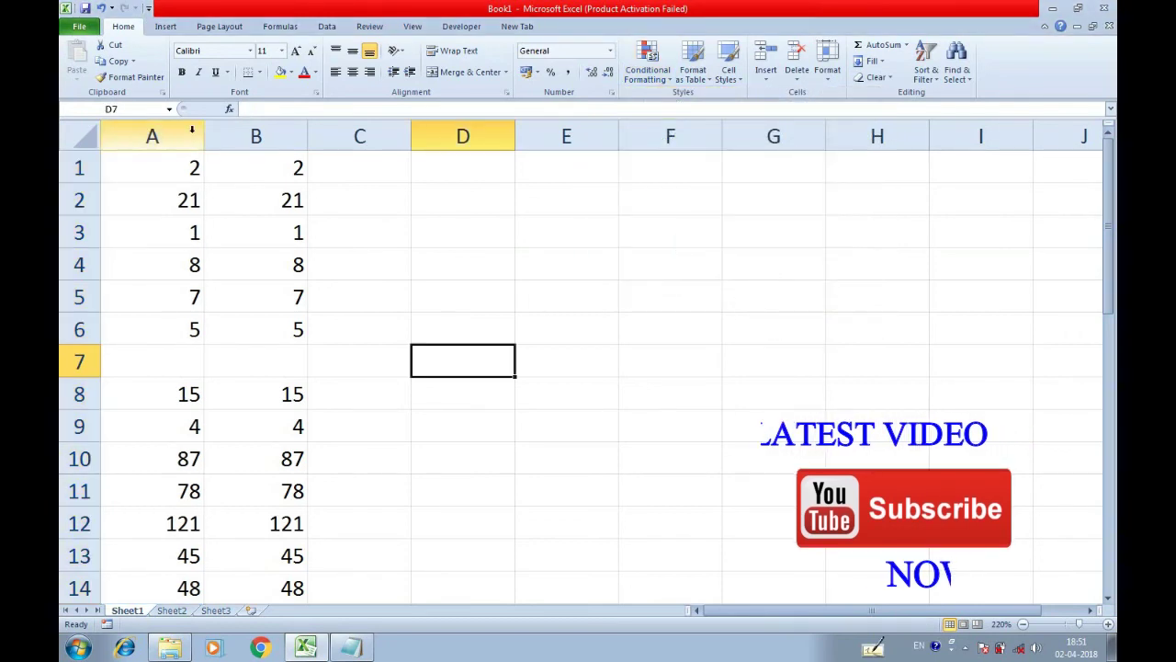
Step: Check that no column A cells are shaded, briefly selecting the A1:B14 range
click(192, 130)
click(683, 298)
scroll(221, 318, down, 1)
scroll(397, 389, up, 1)
click(495, 408)
click(199, 355)
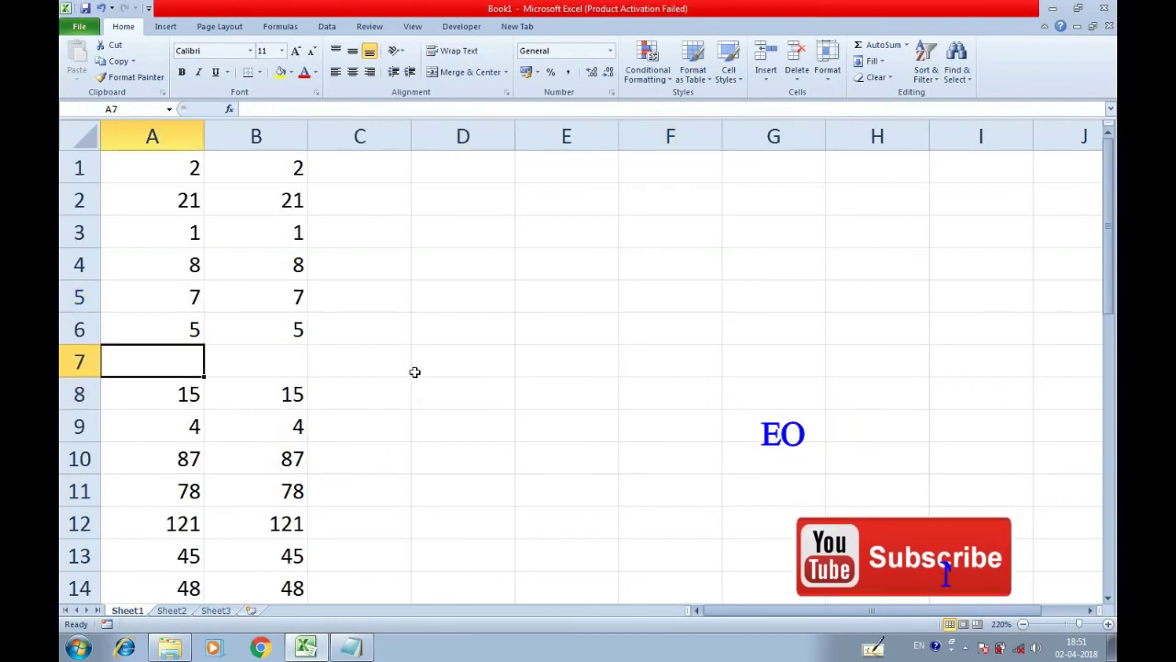
mouse_move(154, 166)
mouse_down()
mouse_move(248, 232)
mouse_move(249, 604)
mouse_up()
click(560, 352)
scroll(560, 352, down, 2)
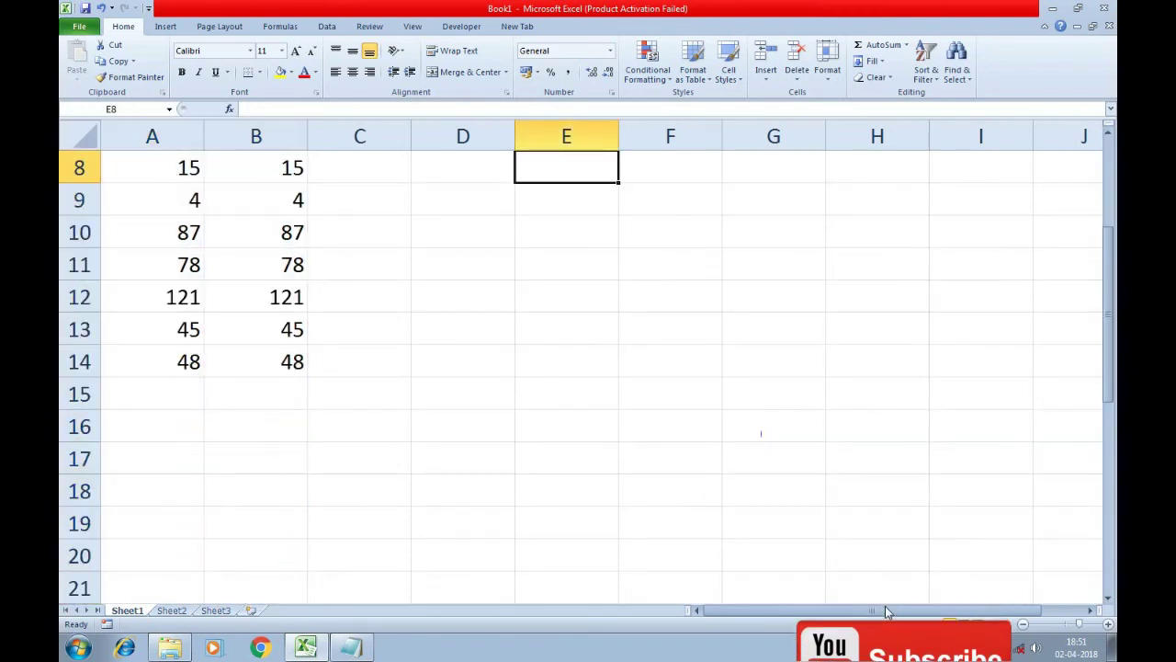
click(969, 648)
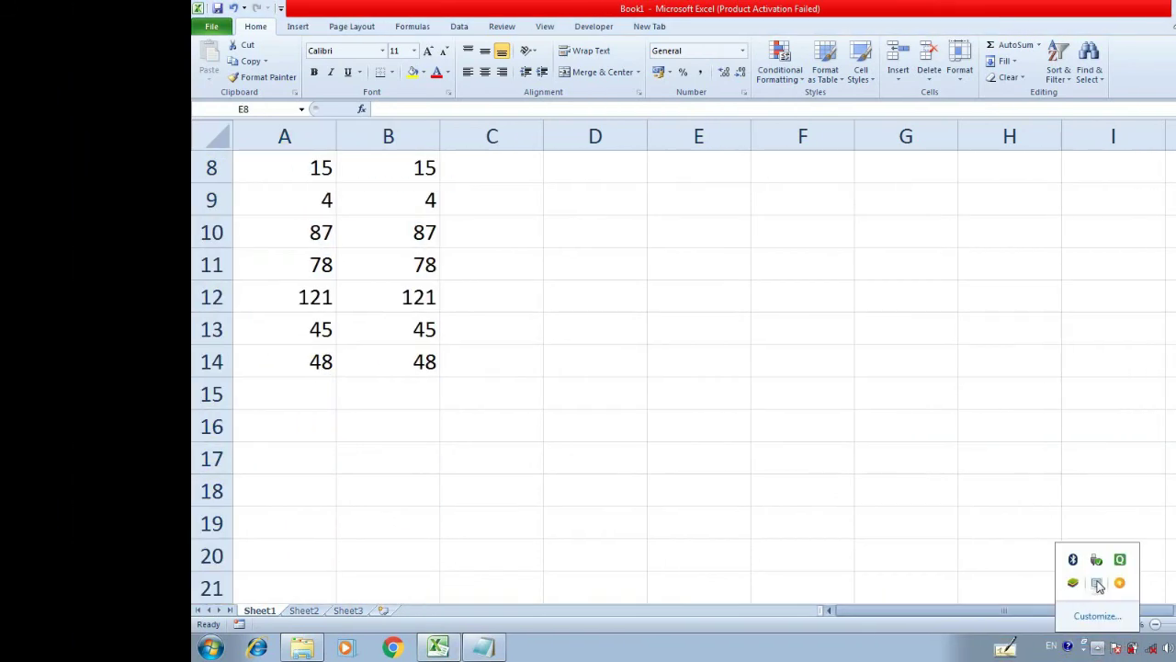